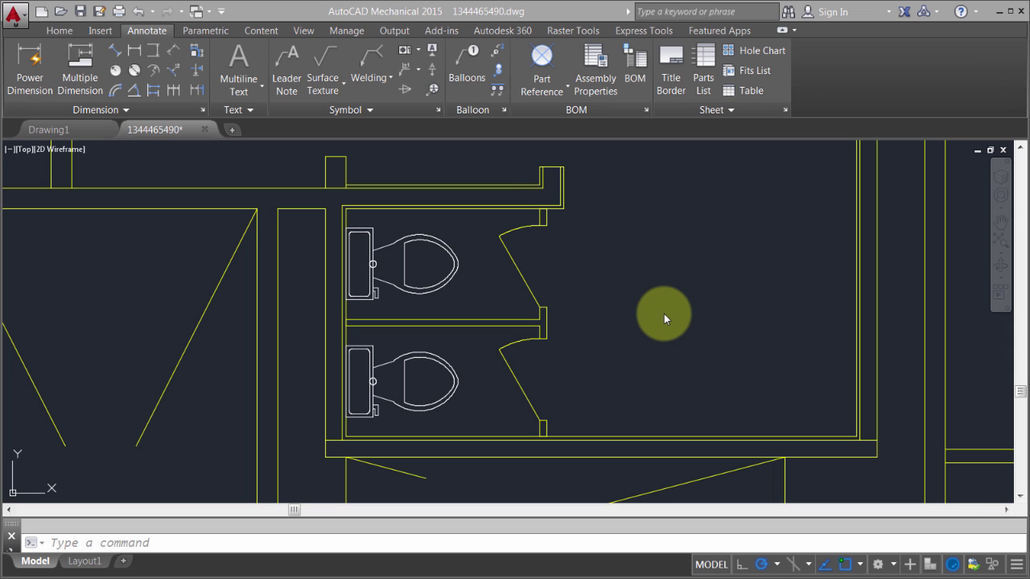
Step: Zoom in and pan to frame the two toilet stalls in the floor plan
scroll(515, 285, up, 3)
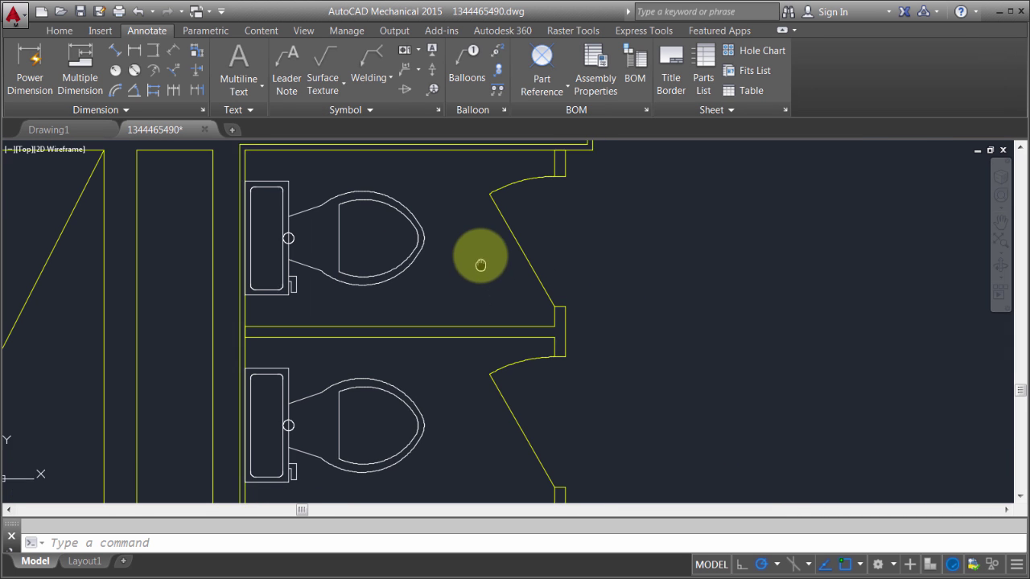
middle_drag(481, 265, 508, 282)
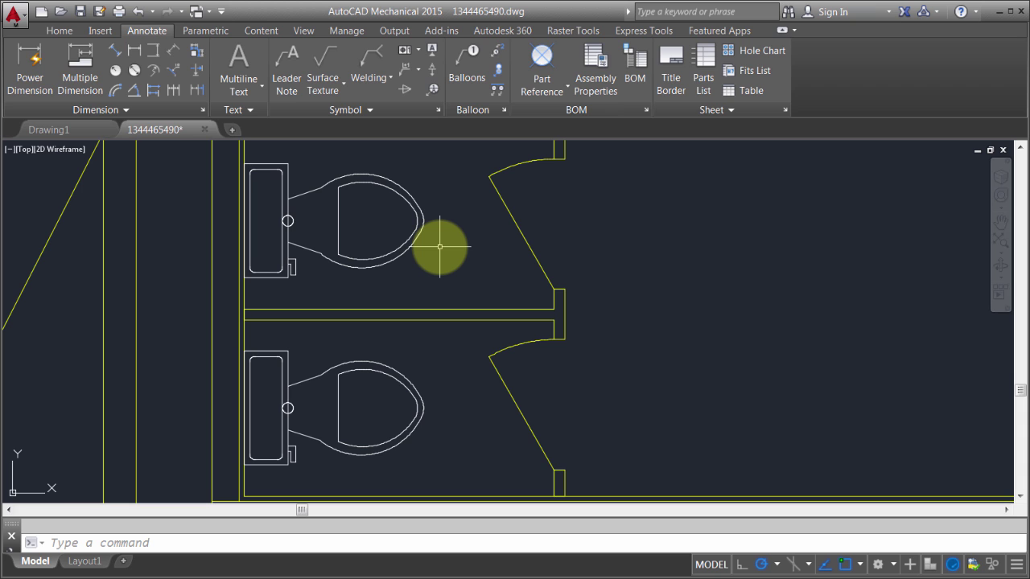
Step: Open the upper toilet block in the Block Editor from its context menu
click(381, 180)
right_click(407, 166)
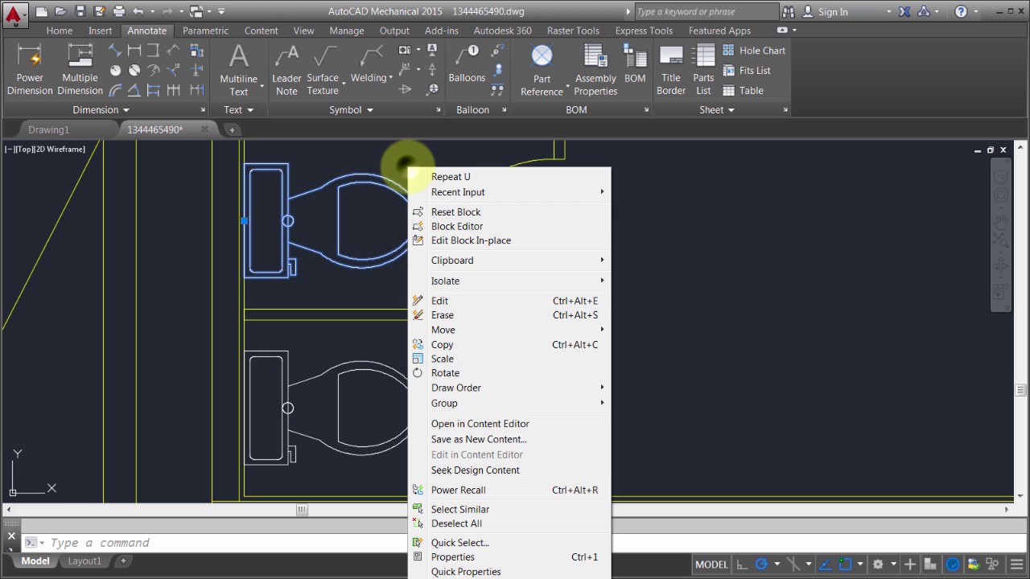
click(456, 229)
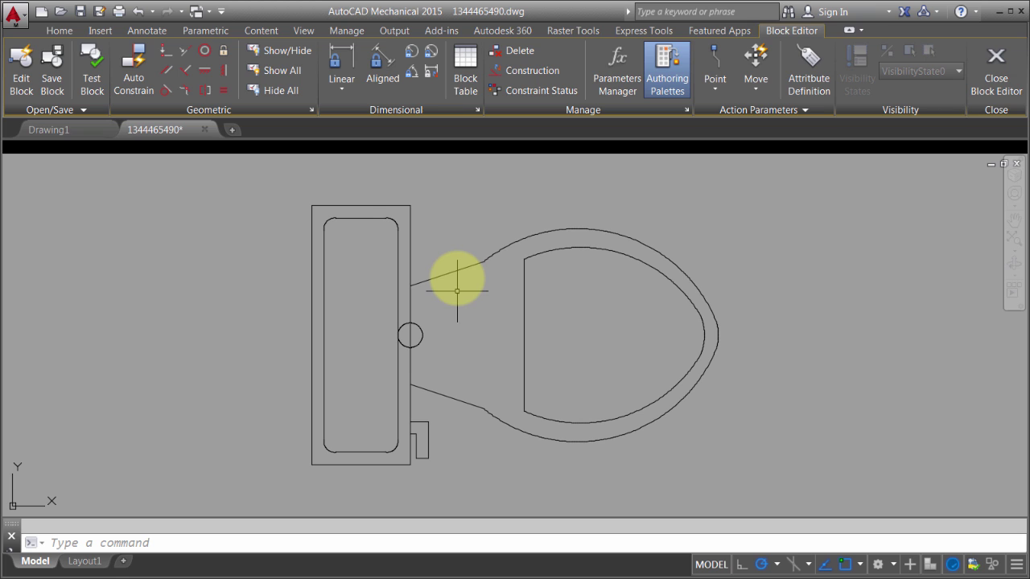
Step: Look over the Home and Insert ribbon tabs, then return to the Block Editor tab
scroll(446, 225, down, 2)
scroll(446, 232, up, 2)
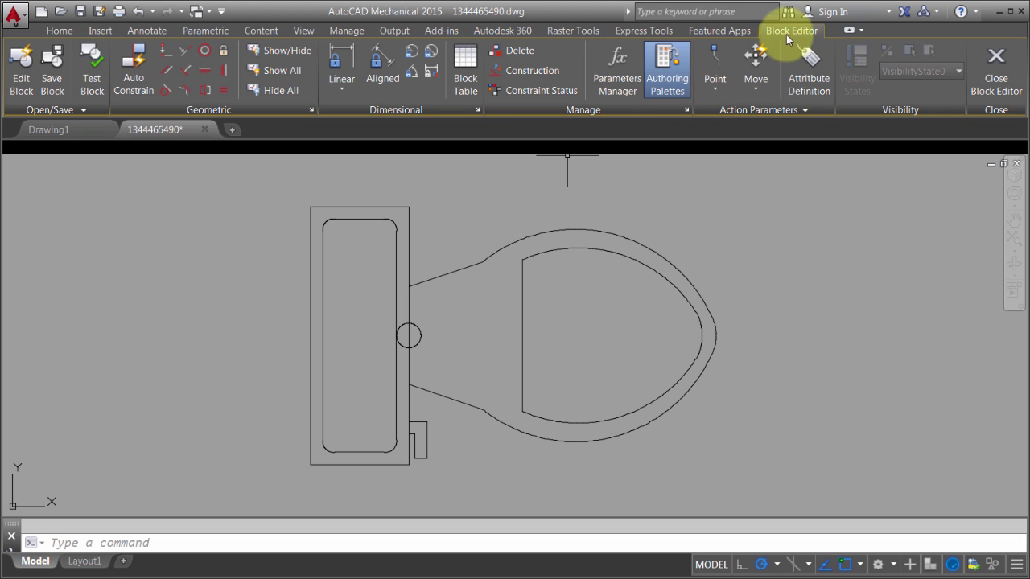
click(58, 31)
click(97, 32)
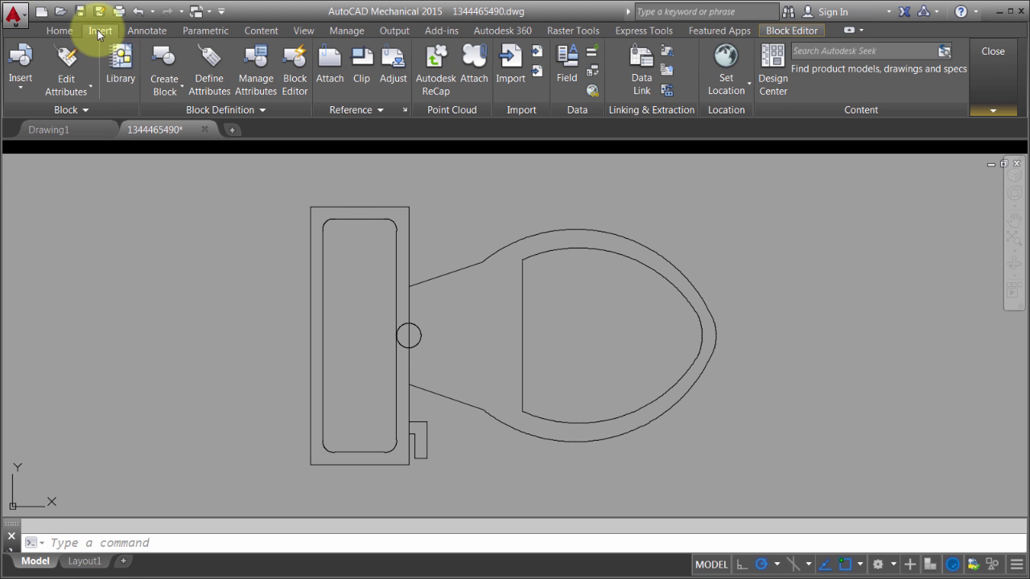
click(792, 31)
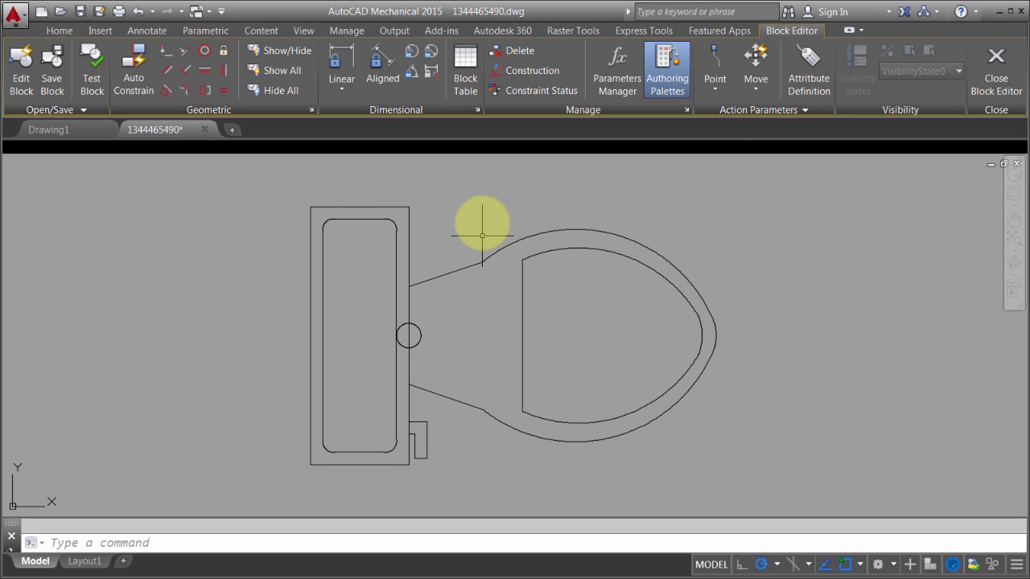
Step: Delete the small circle and the inner rectangle's four corner arcs, then start AMFILLET2D with F
click(409, 333)
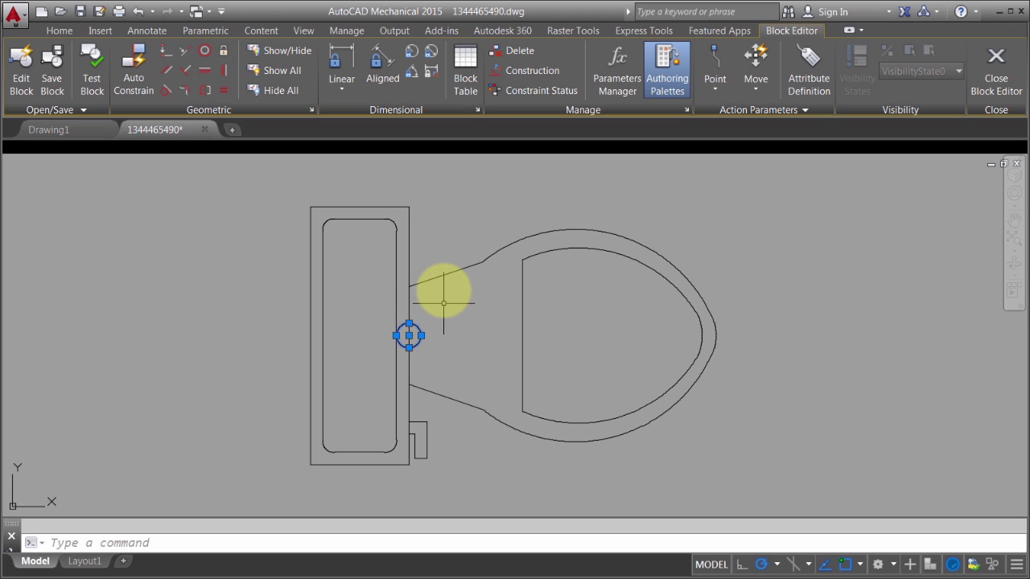
key(Delete)
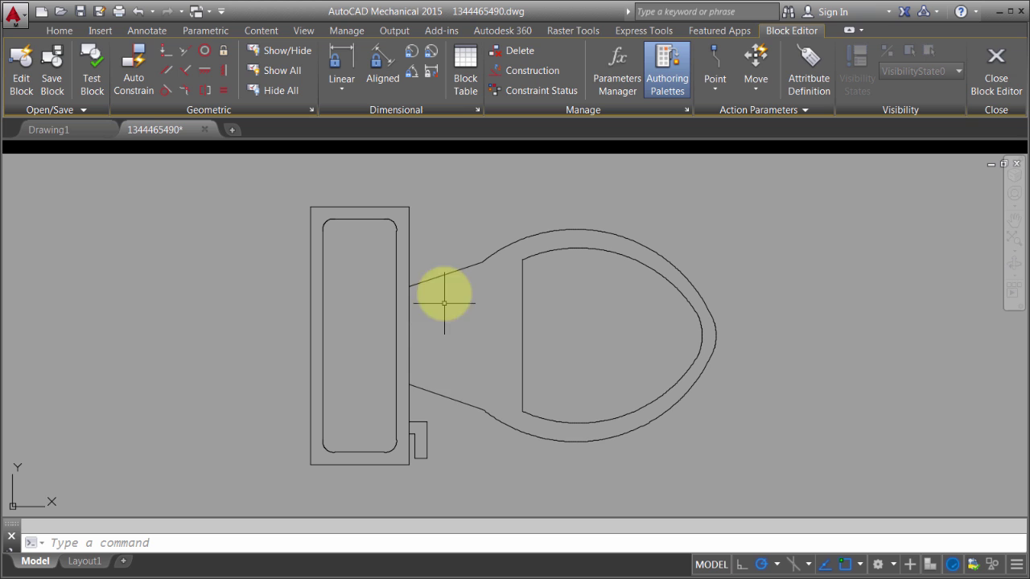
click(400, 443)
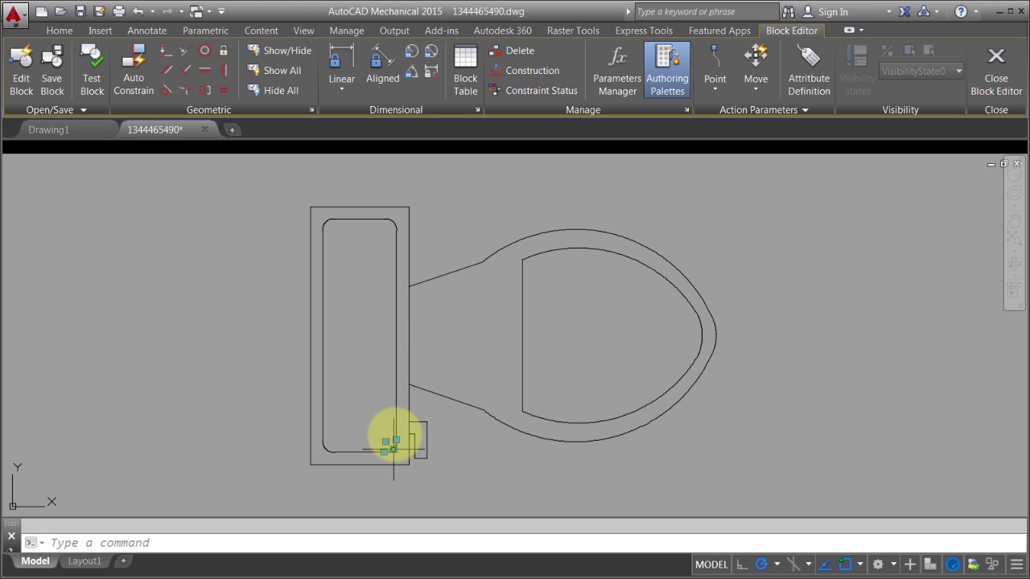
key(Delete)
click(328, 450)
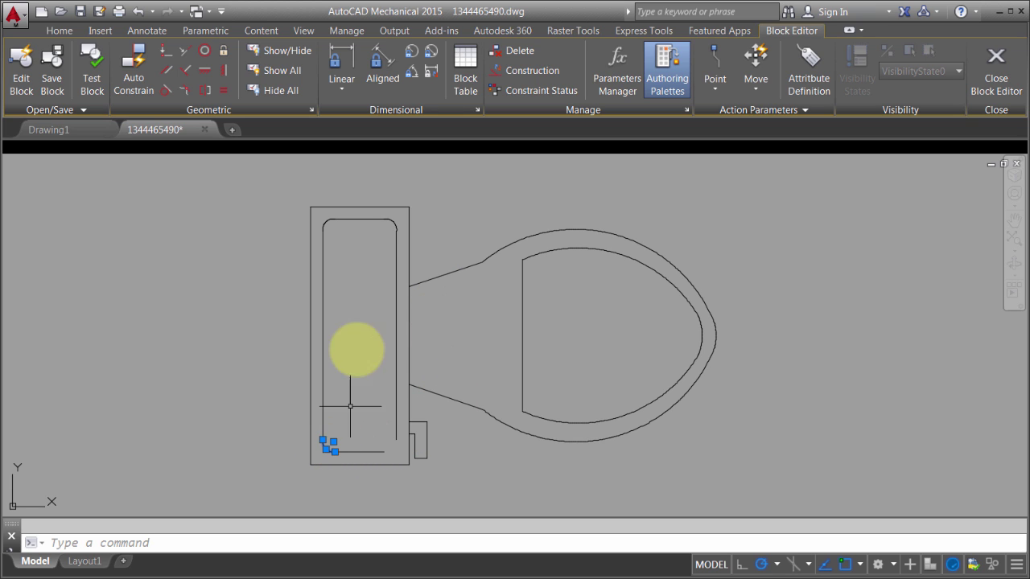
key(Delete)
click(330, 225)
key(Delete)
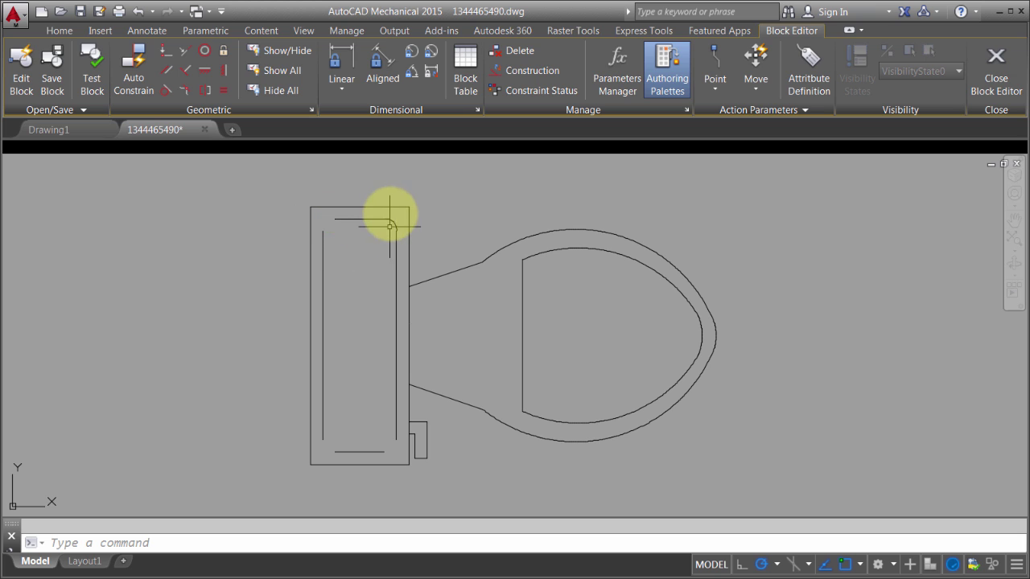
click(393, 226)
key(Delete)
text(F)
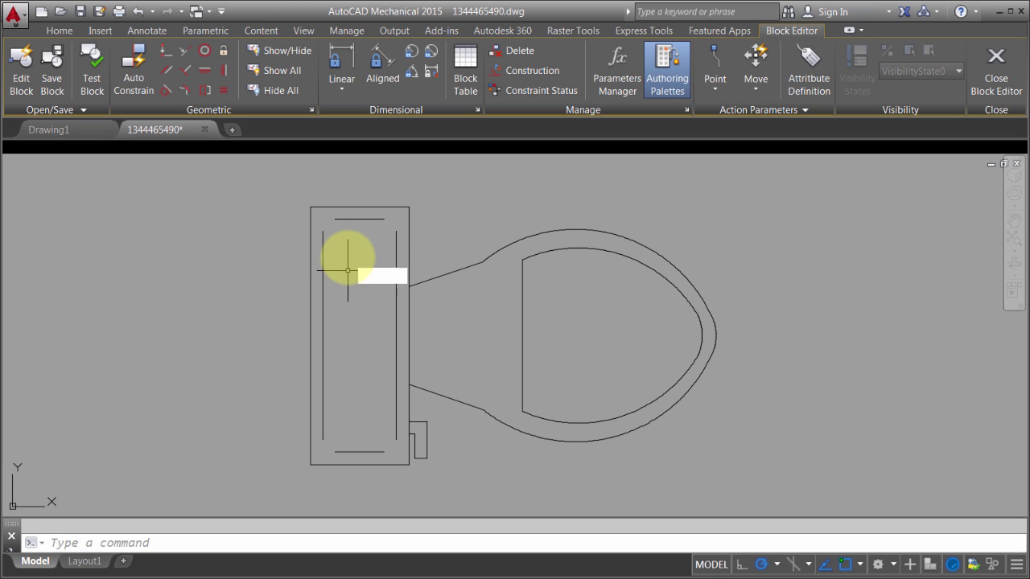
key(Return)
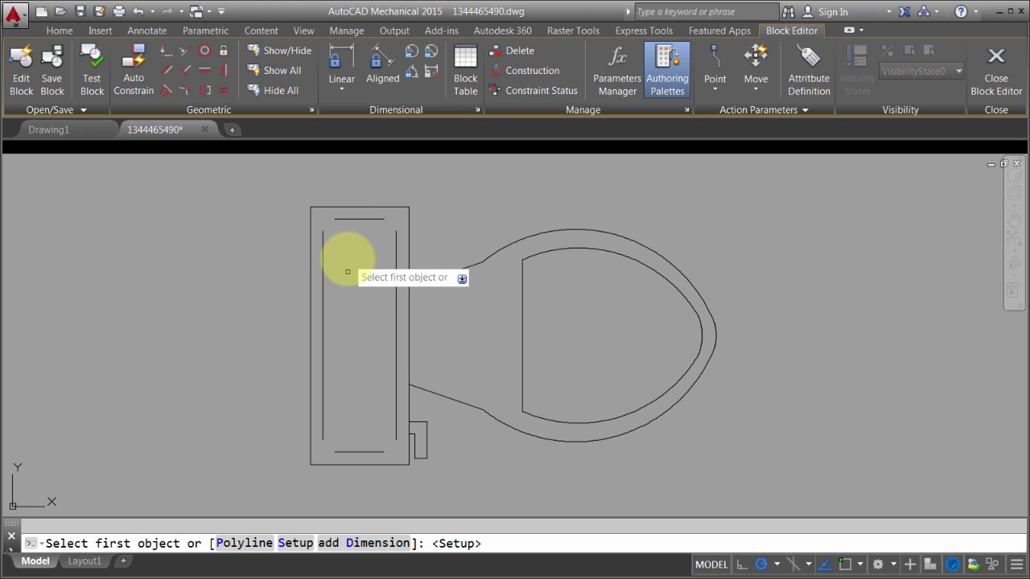
Step: Set the fillet size to 0 and square off the top-left and top-right inner tank corners
click(322, 240)
click(338, 218)
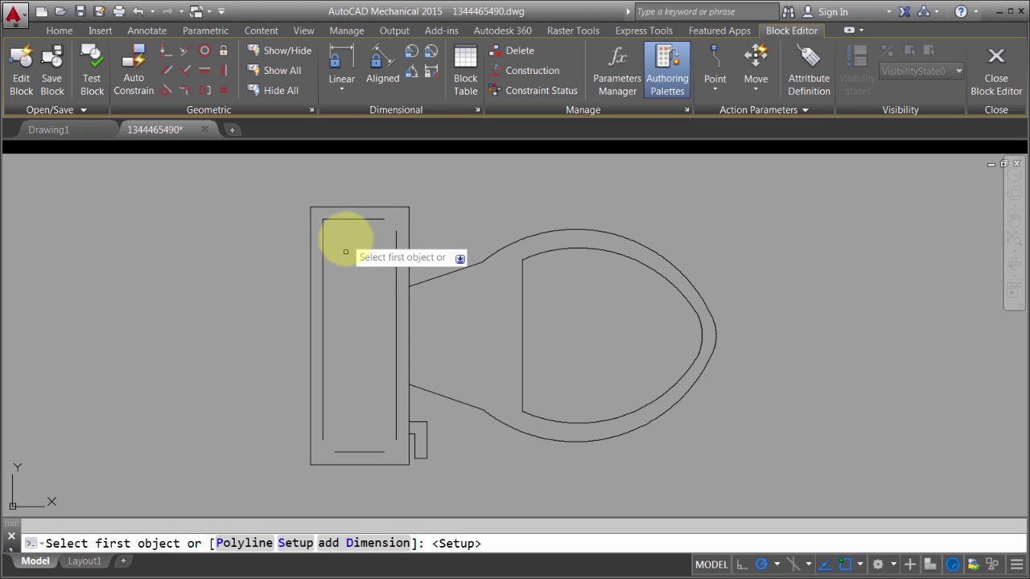
click(395, 235)
click(378, 219)
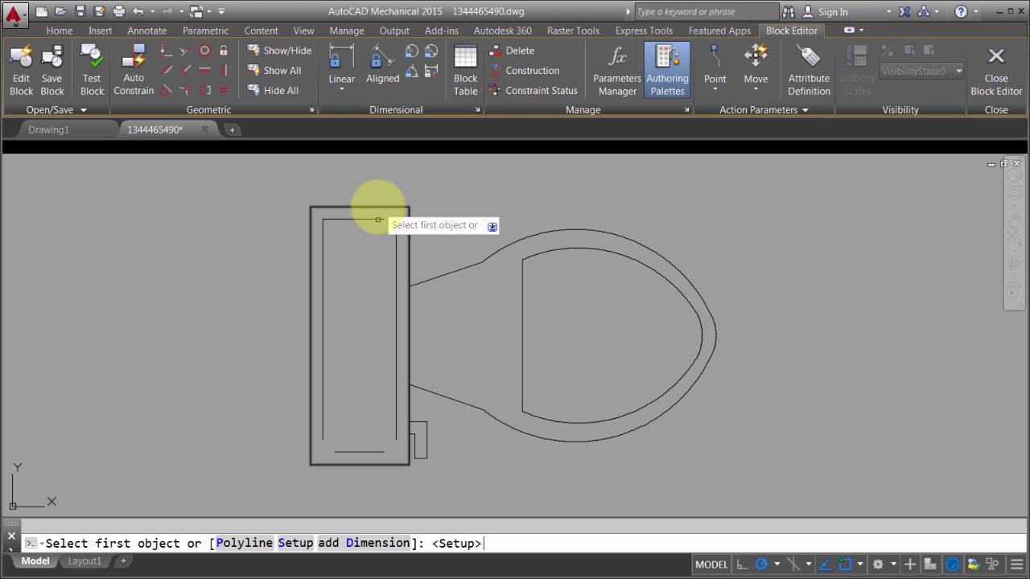
key(Return)
click(498, 373)
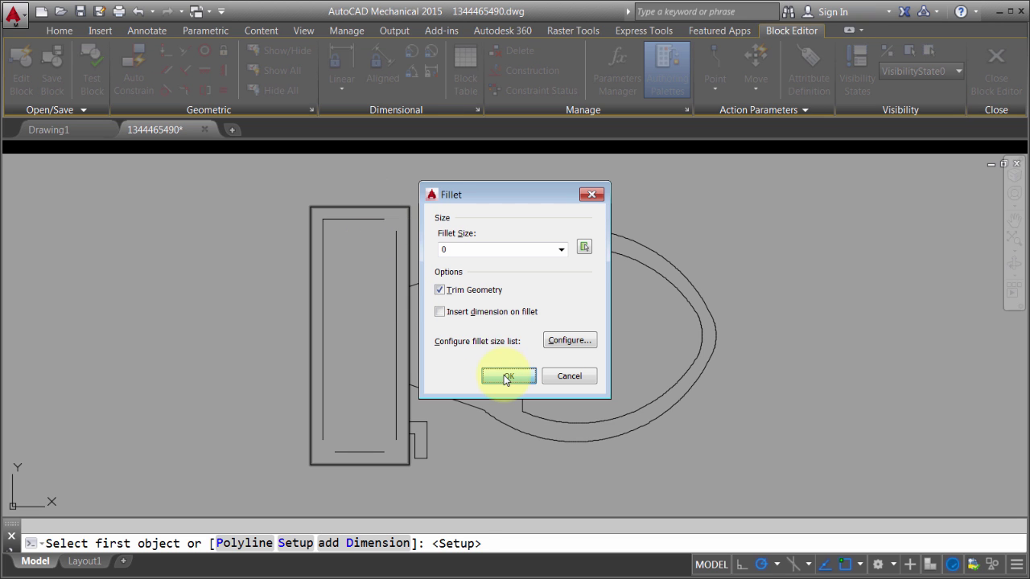
click(382, 219)
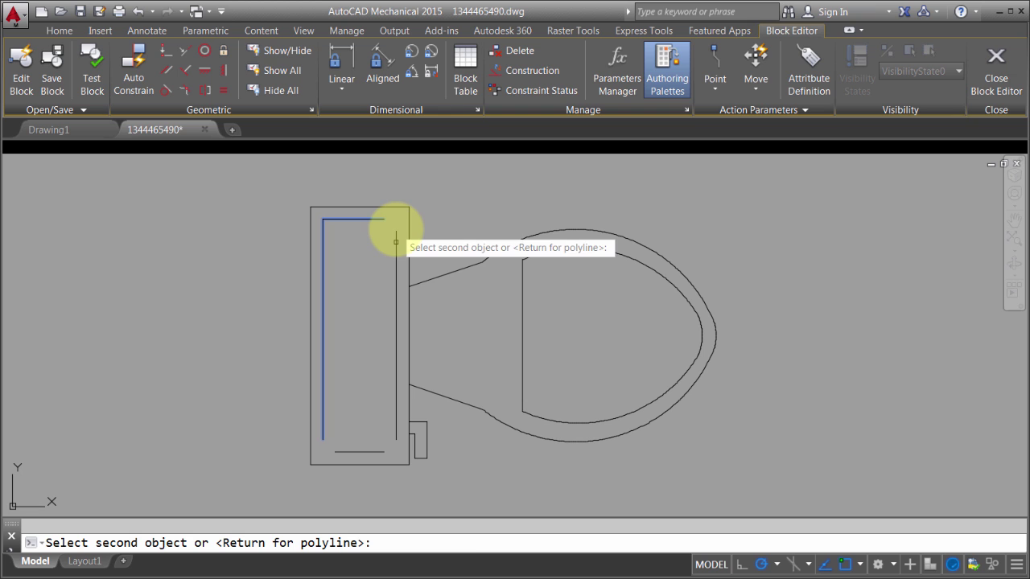
click(394, 232)
key(Return)
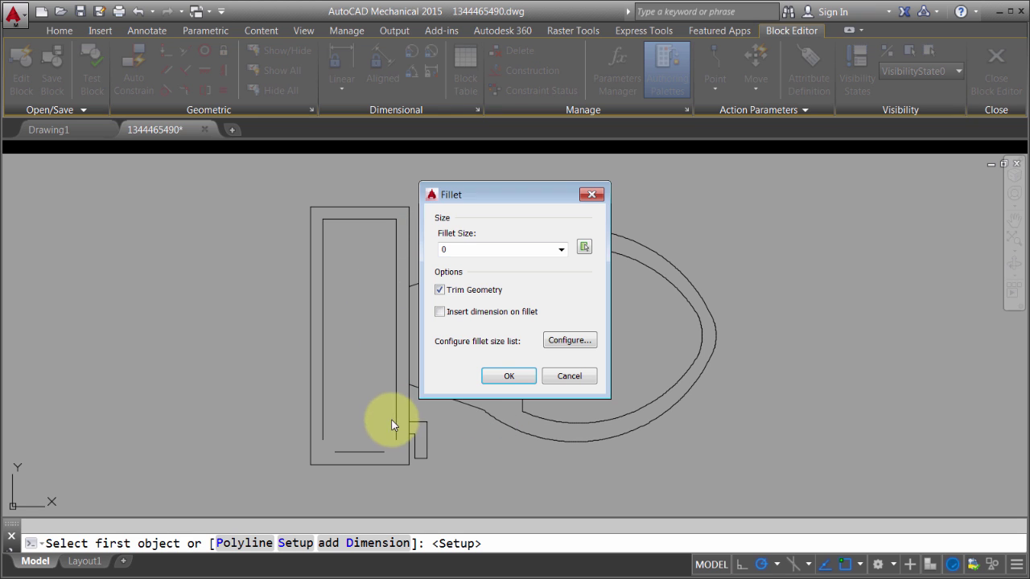
click(501, 374)
Step: Square off the bottom-right and bottom-left inner tank corners with zero fillet size, then end Fillet
click(397, 436)
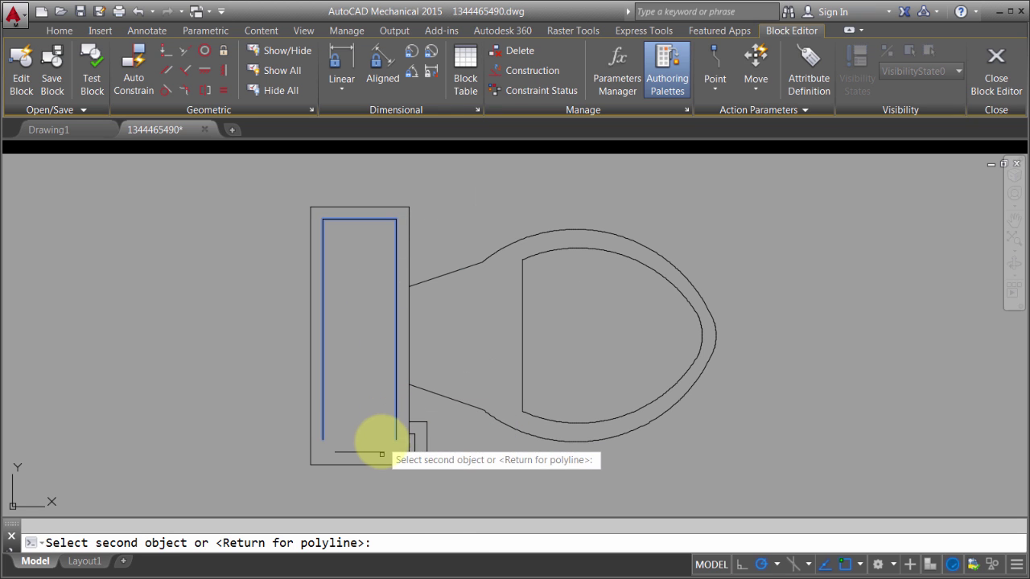
click(362, 451)
key(Return)
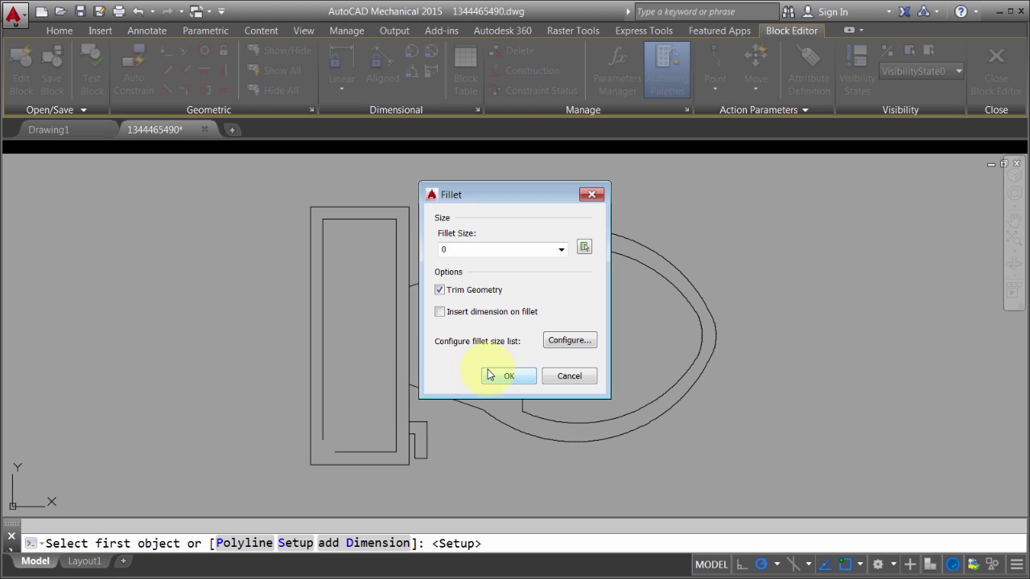
click(500, 374)
click(346, 452)
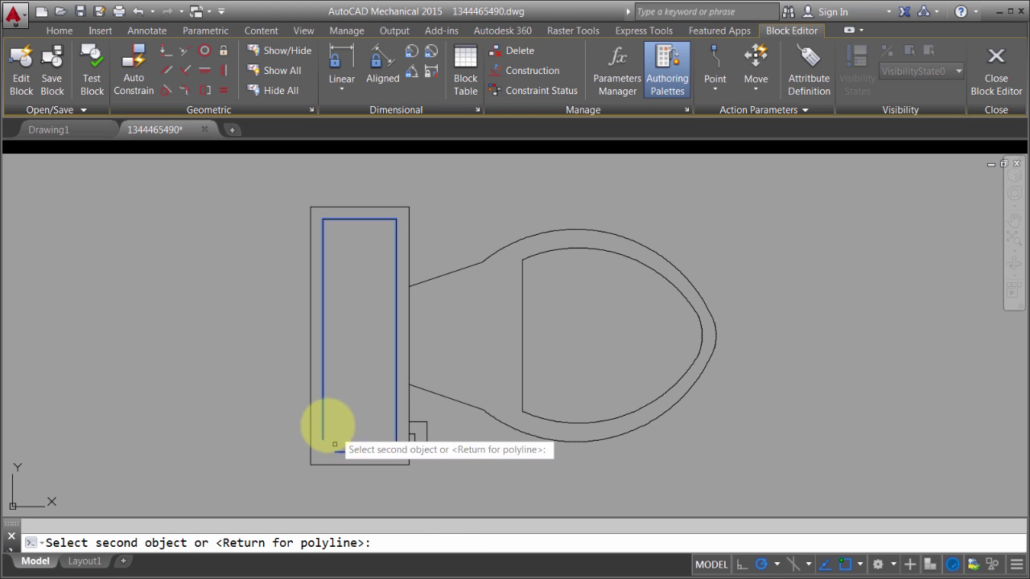
click(323, 419)
key(Return)
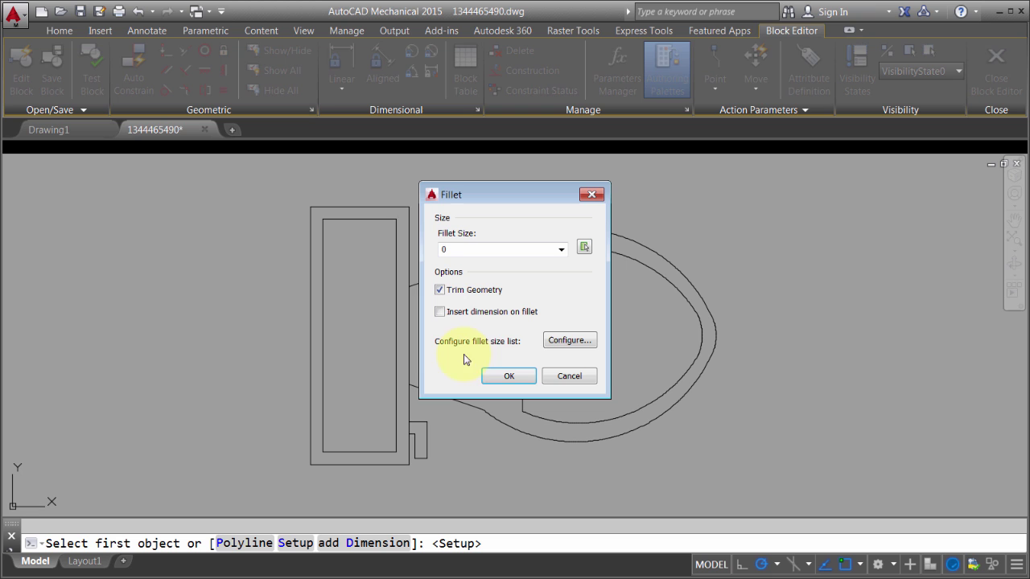
click(502, 376)
key(Return)
click(507, 376)
key(Escape)
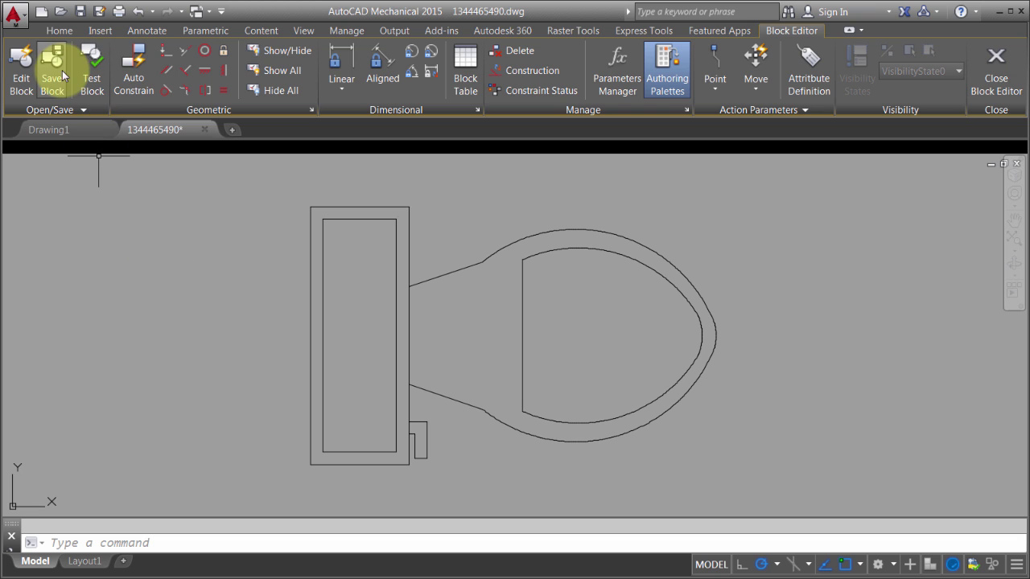
Step: Close the Block Editor saving changes to TOILET, and check the updated toilets in the plan
click(995, 60)
click(368, 307)
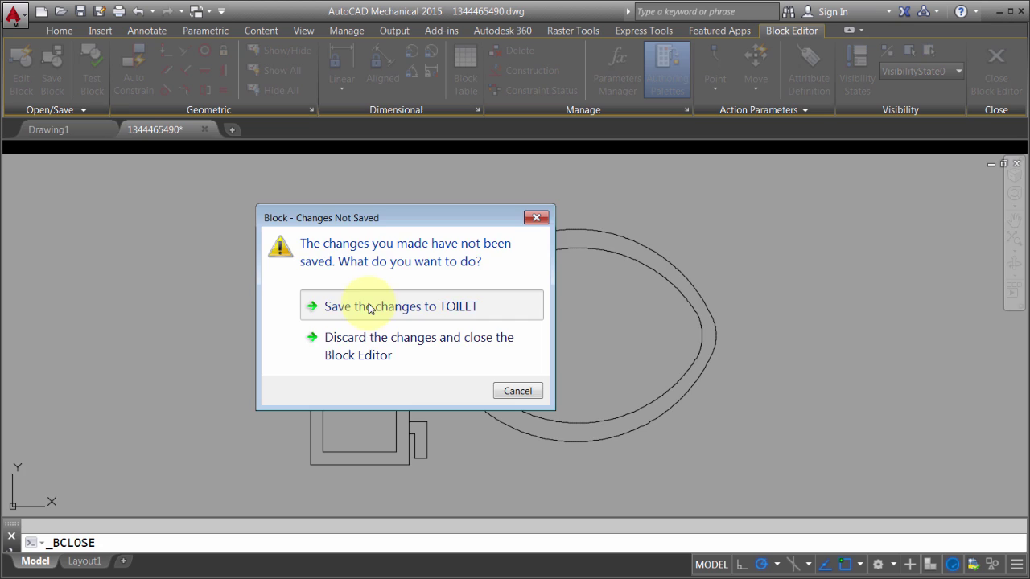
middle_drag(477, 254, 515, 290)
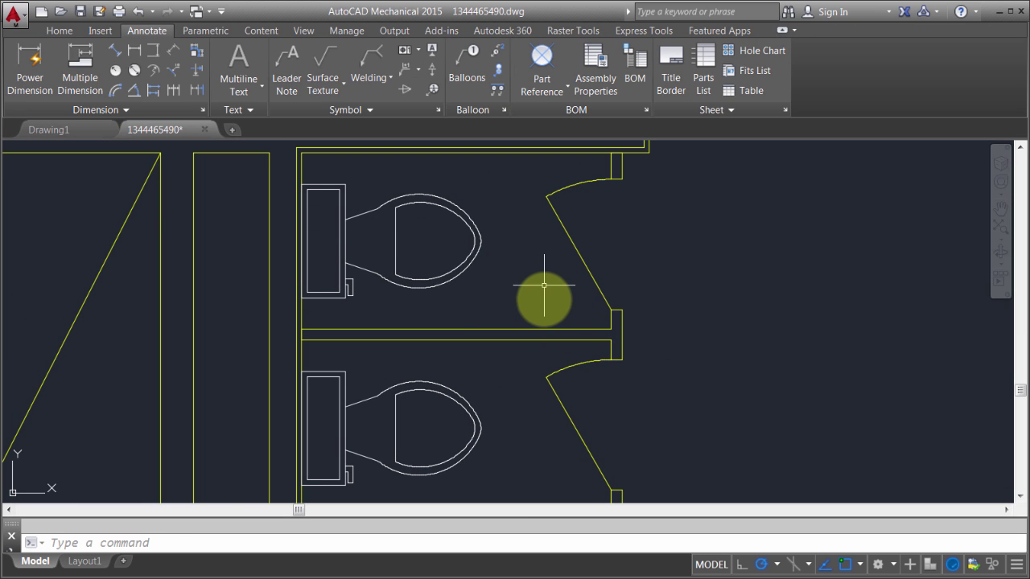
click(479, 237)
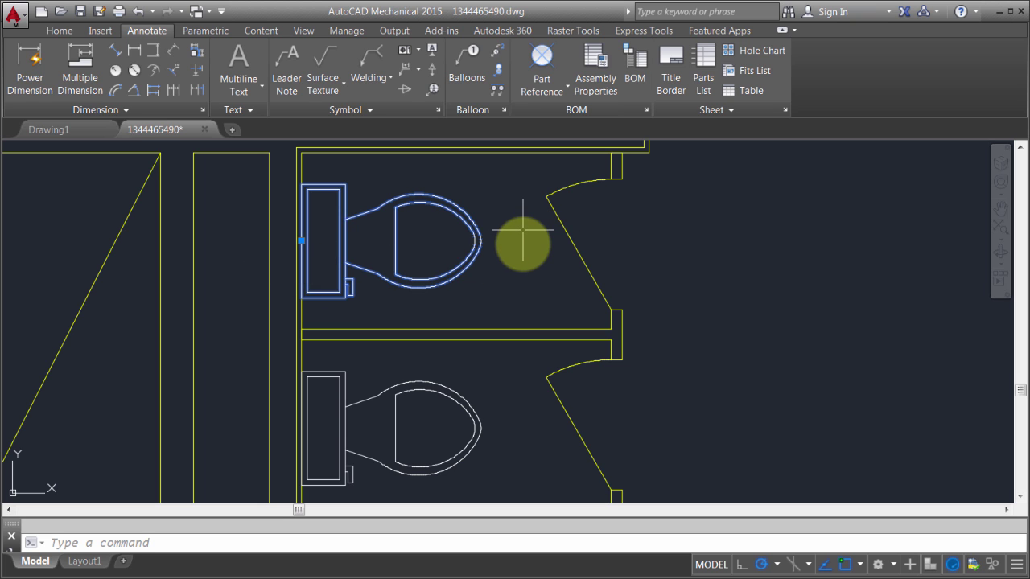
key(Escape)
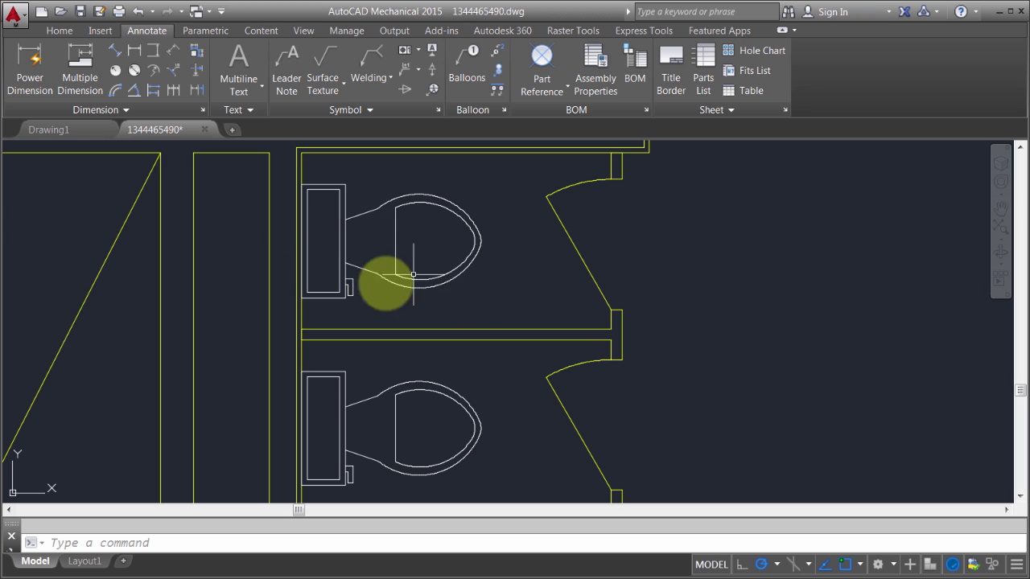
Step: Reopen the upper toilet block in the Block Editor
click(450, 196)
right_click(455, 179)
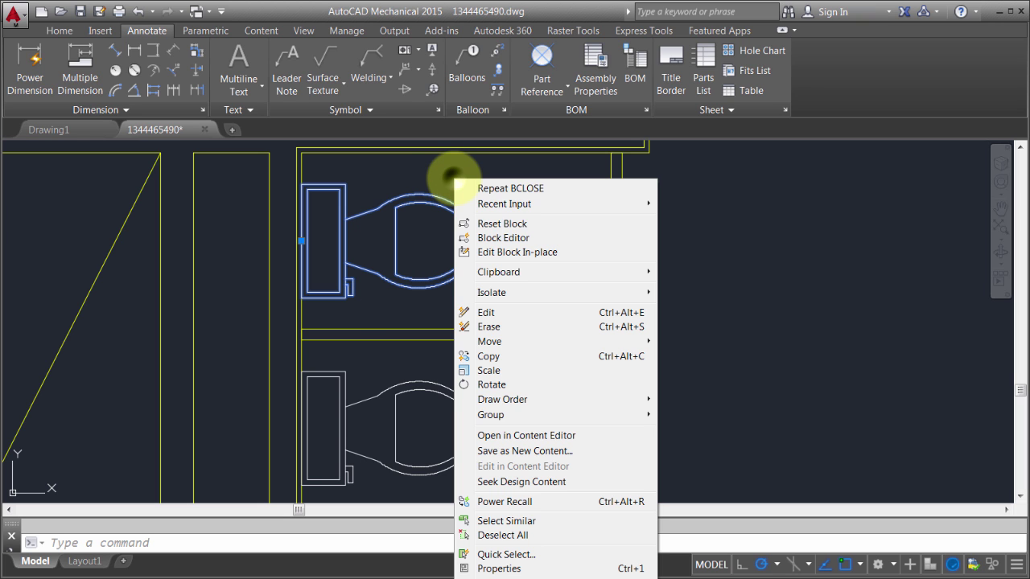
click(500, 237)
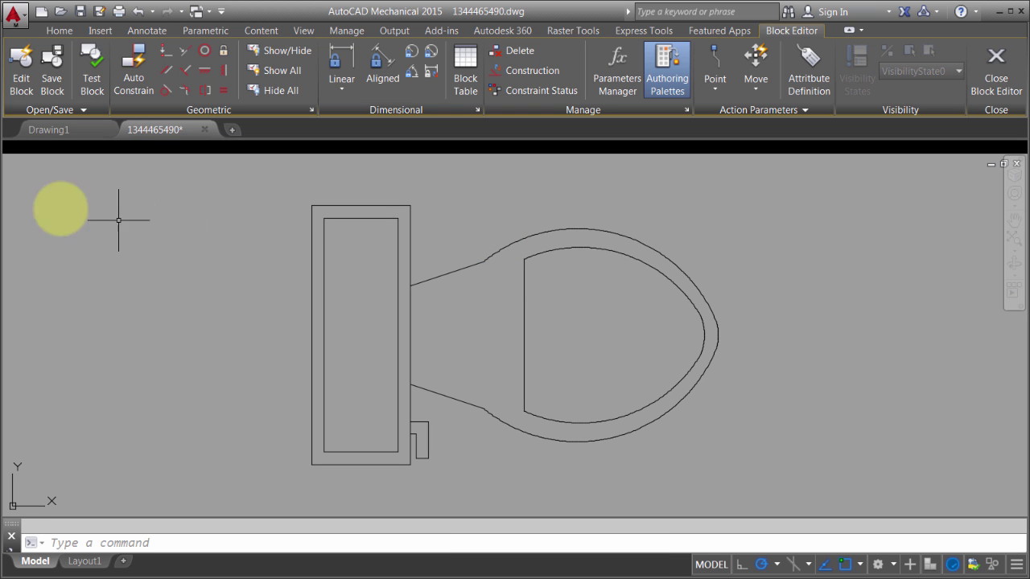
Step: Place a Basepoint parameter from the Block Authoring Palettes 12 units left of the tank
mouse_move(69, 270)
drag(68, 269, 75, 311)
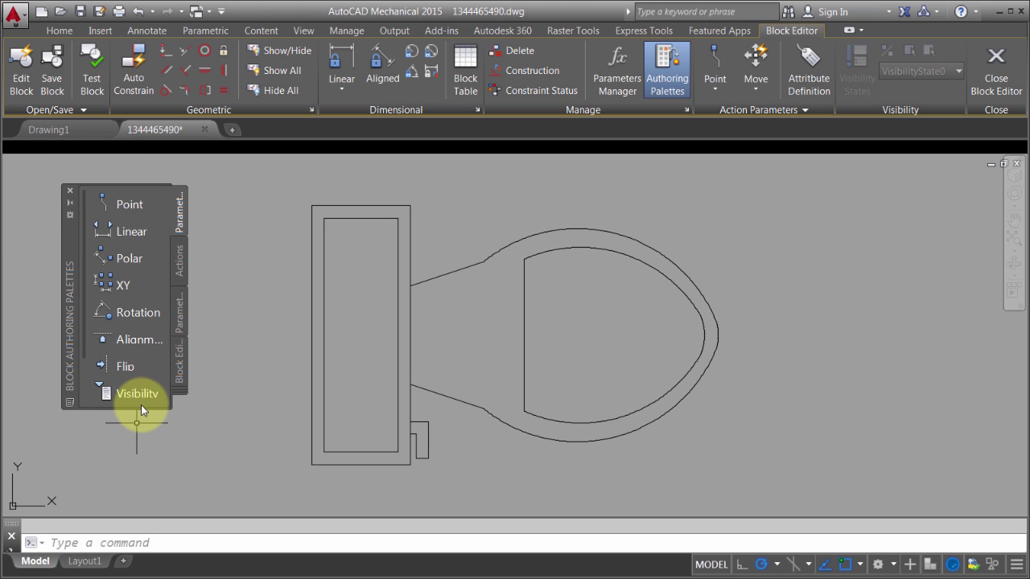
drag(142, 409, 134, 496)
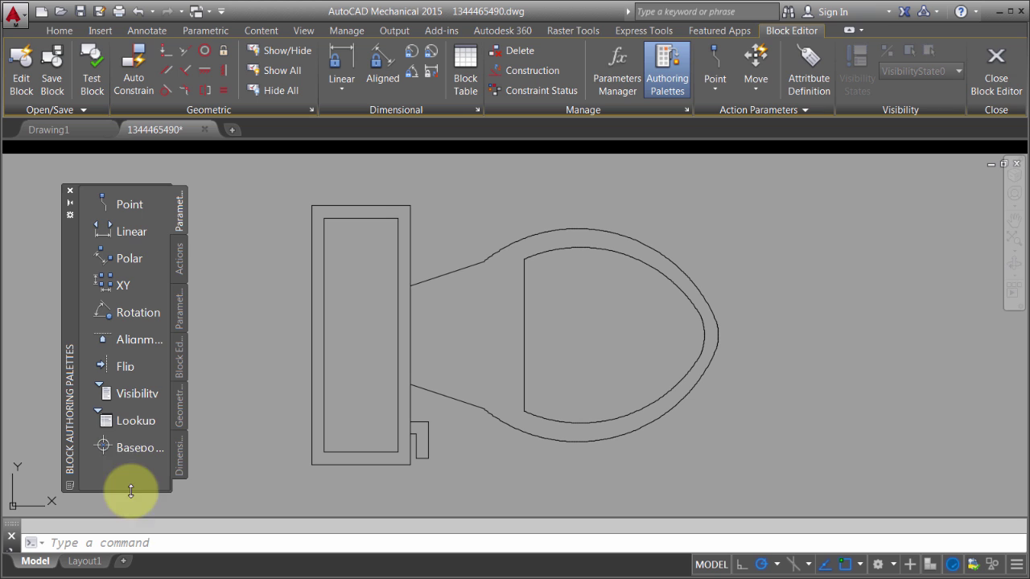
click(105, 448)
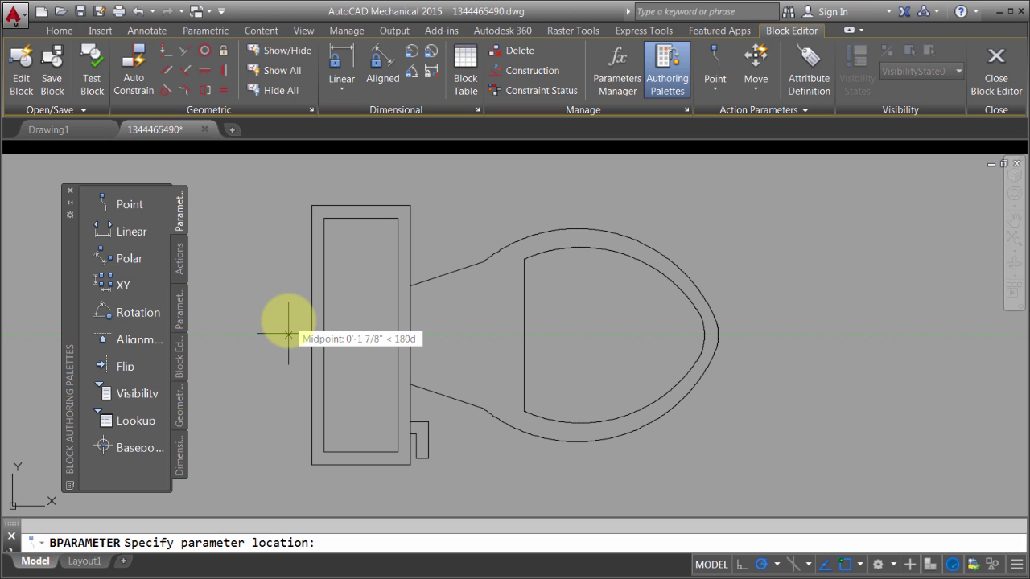
text(12)
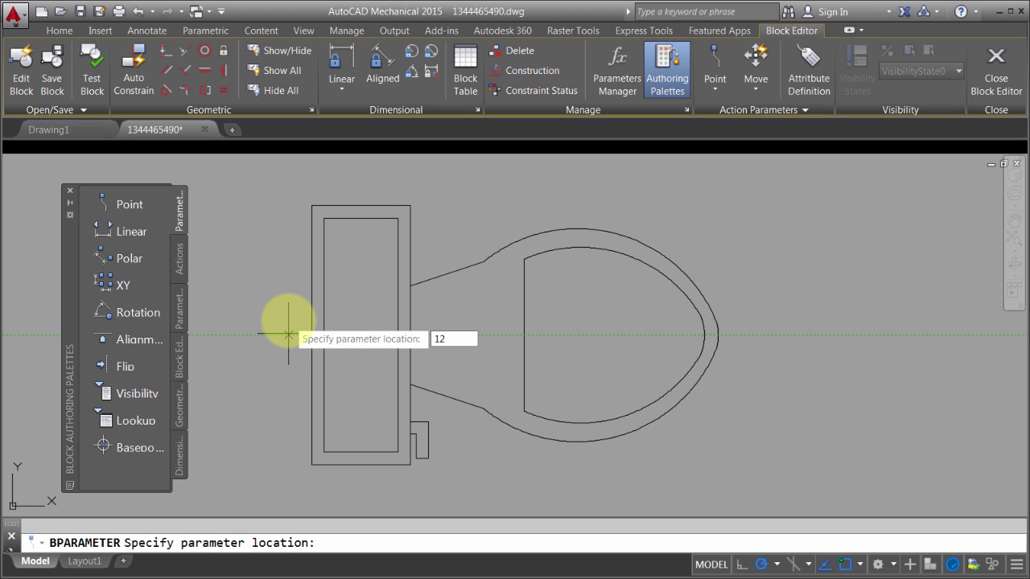
key(Escape)
Step: Move the base point grip rightward so it sits just left of the tank's back edge
scroll(696, 456, down, 2)
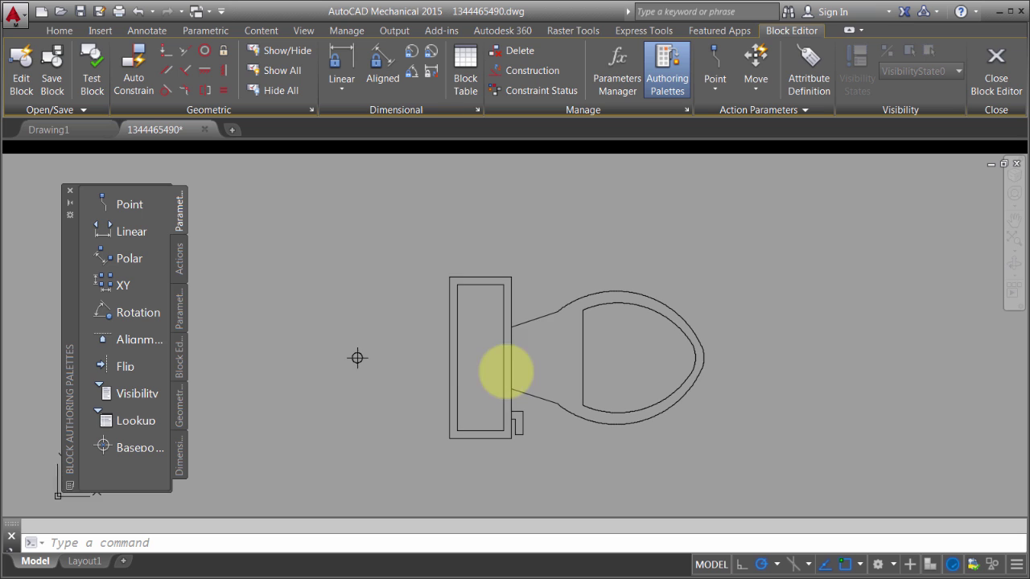
scroll(346, 357, up, 2)
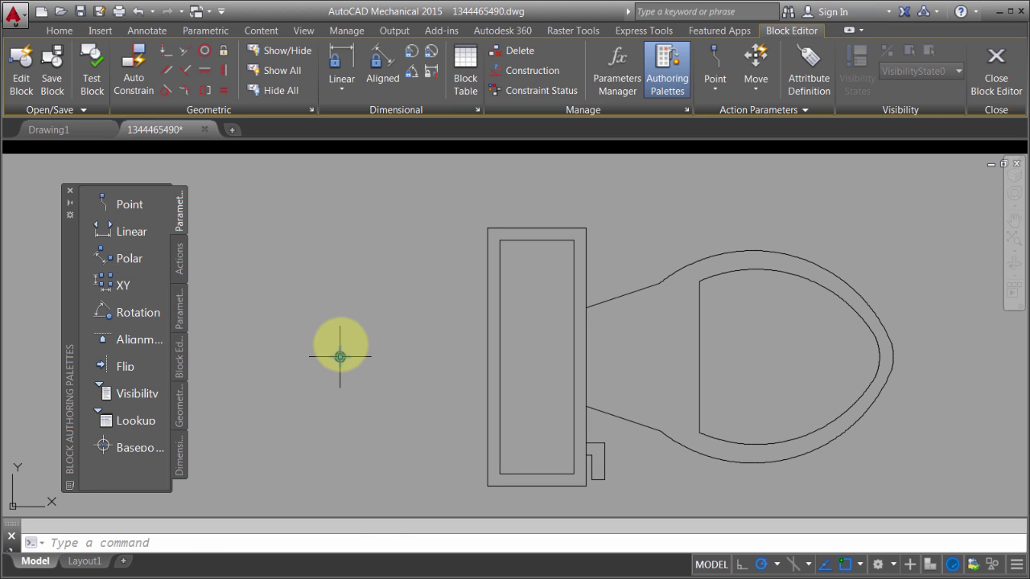
click(339, 356)
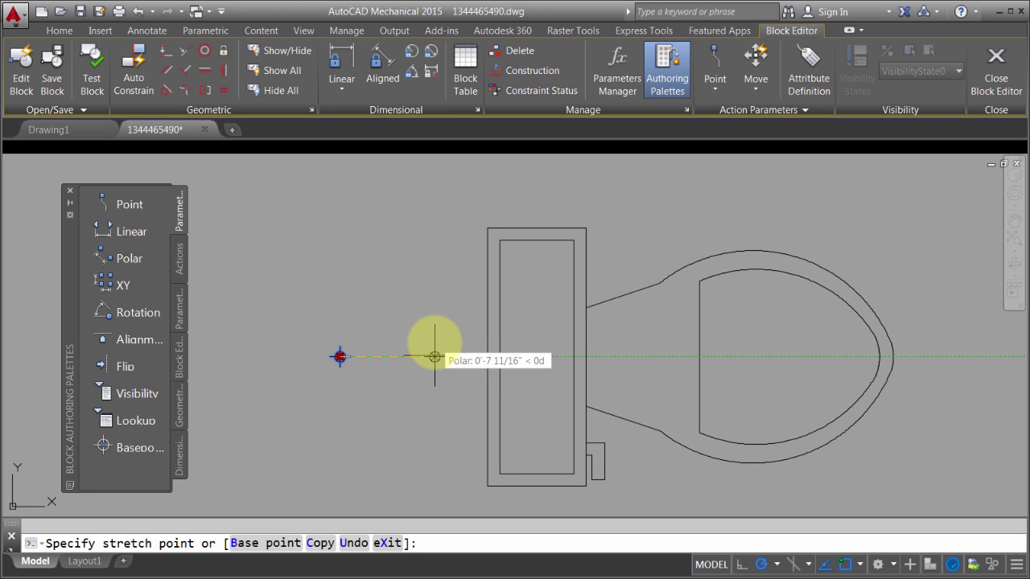
click(426, 357)
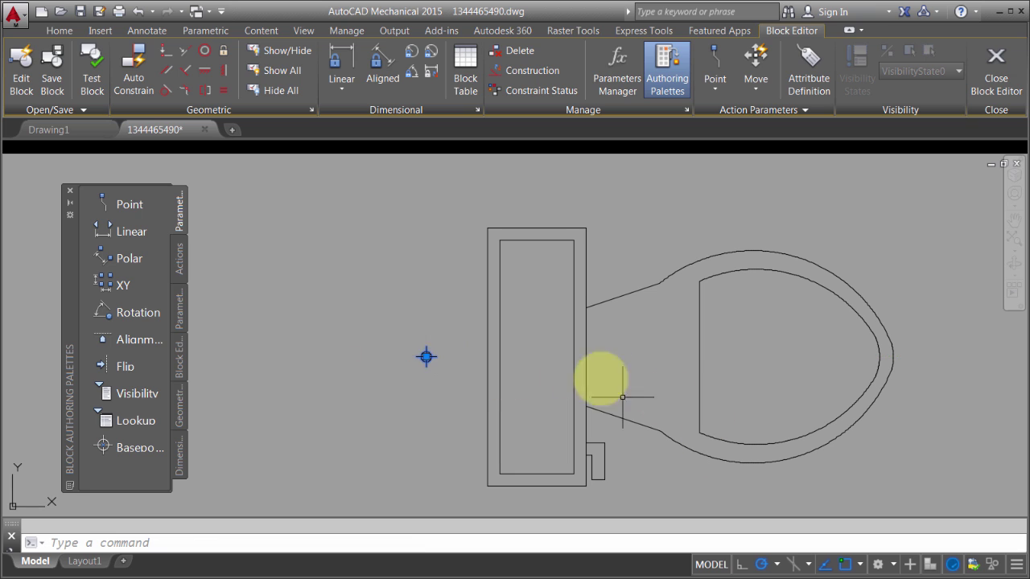
scroll(538, 343, down, 2)
middle_drag(638, 344, 568, 299)
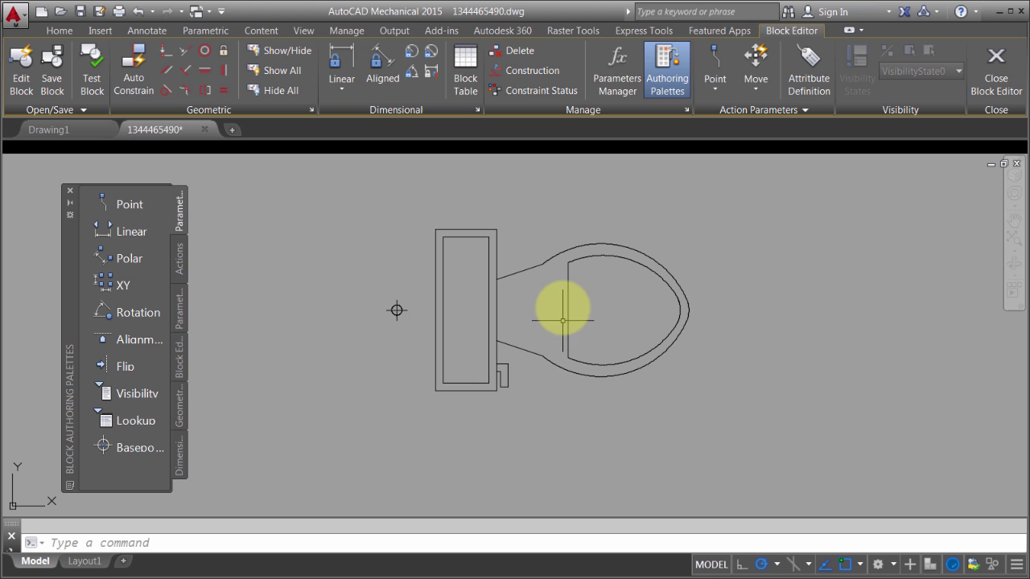
Step: Save the TOILET block changes and verify the upper toilet's new base point grip
click(996, 76)
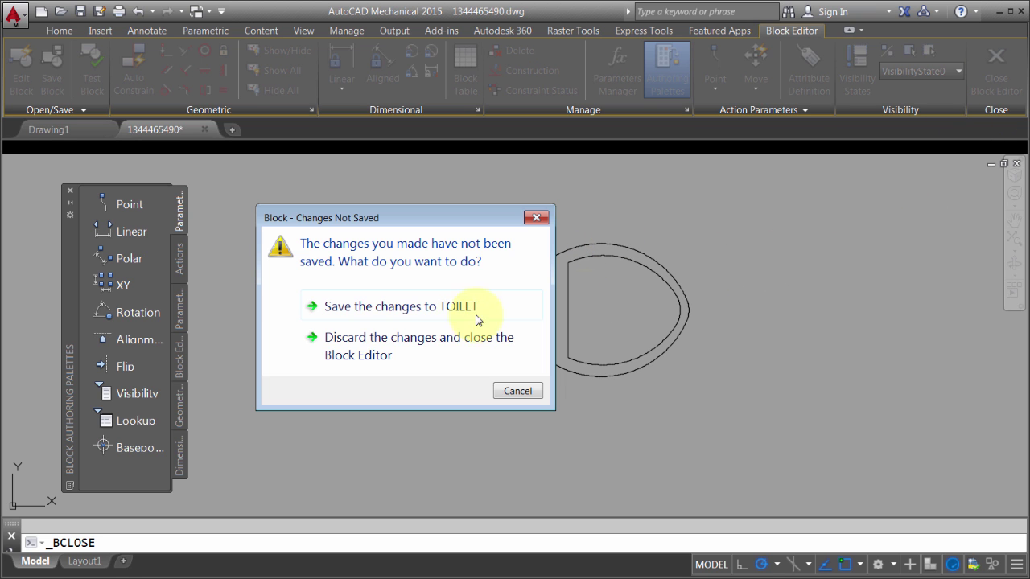
click(419, 308)
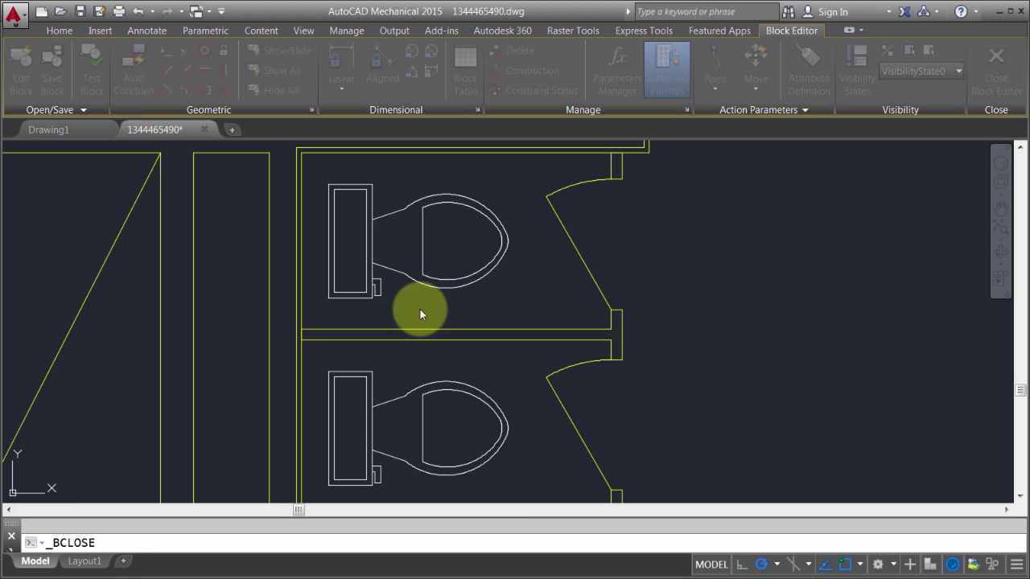
click(334, 253)
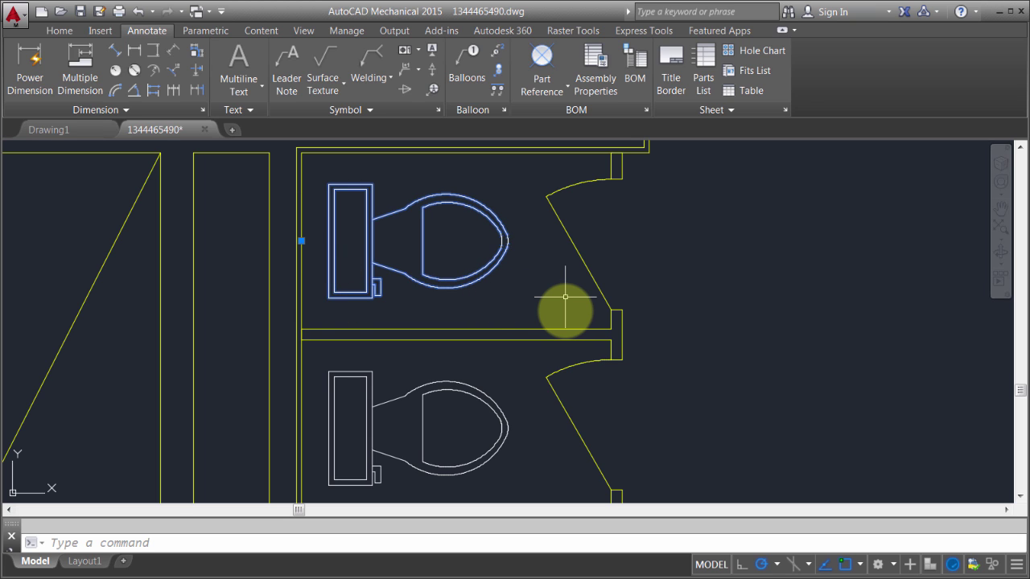
key(Escape)
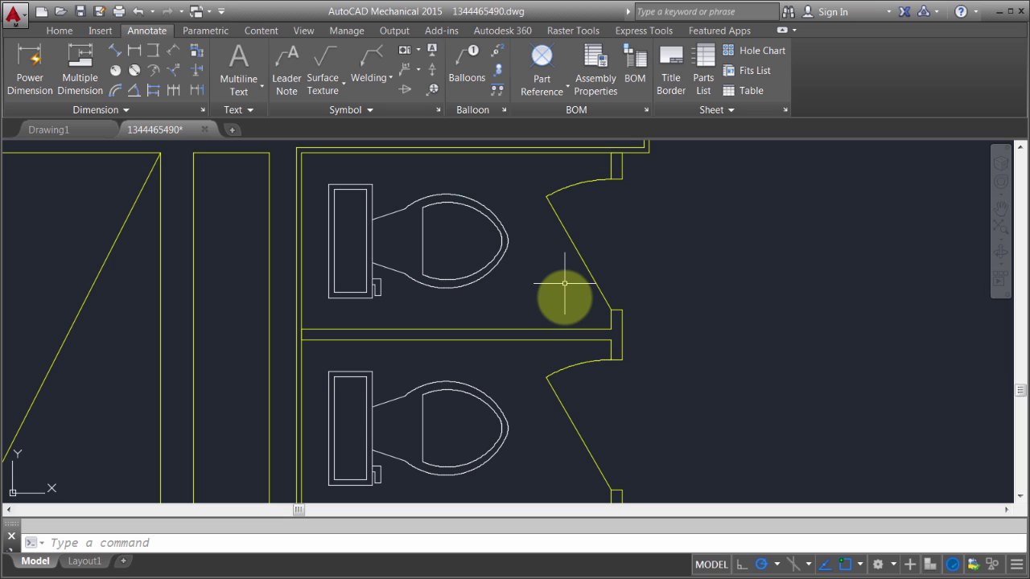